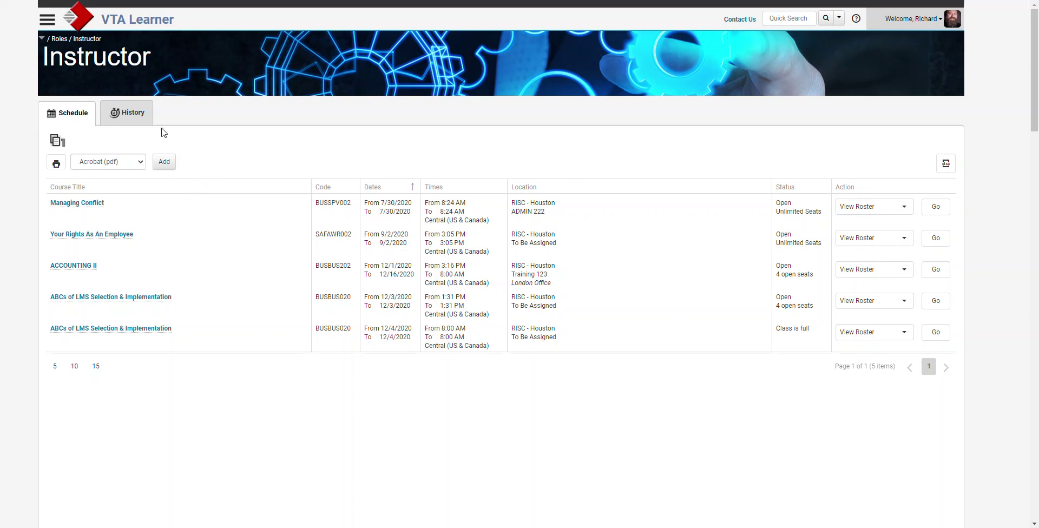
Show the instructor's class history for the Last 5 Years and open the 7/21/2020 ACCOUNTING I roster.
click(133, 121)
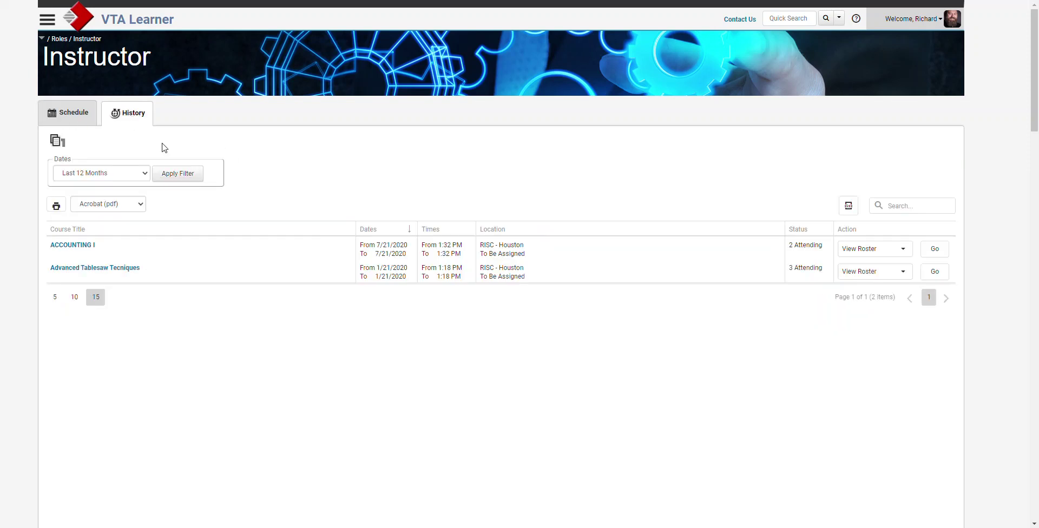
click(147, 176)
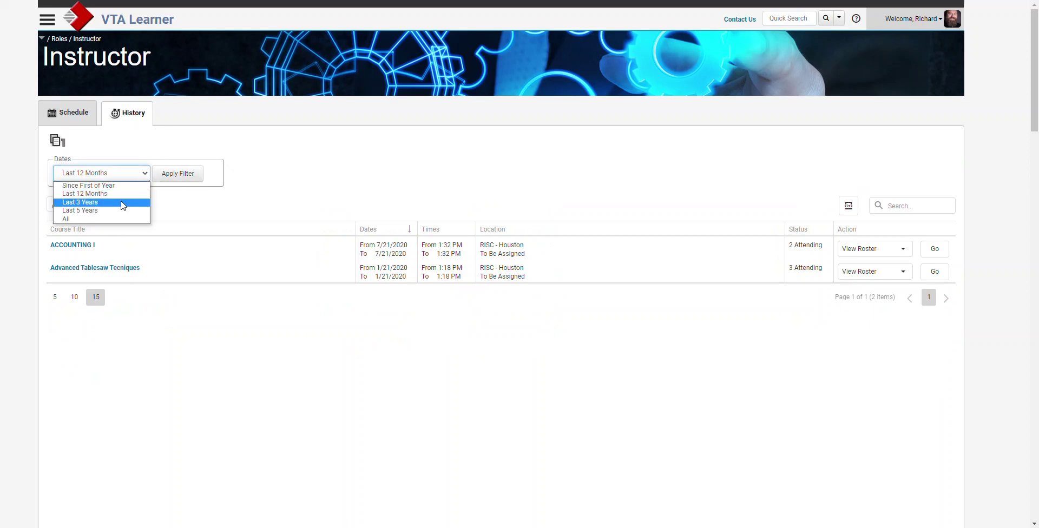
click(121, 211)
click(165, 180)
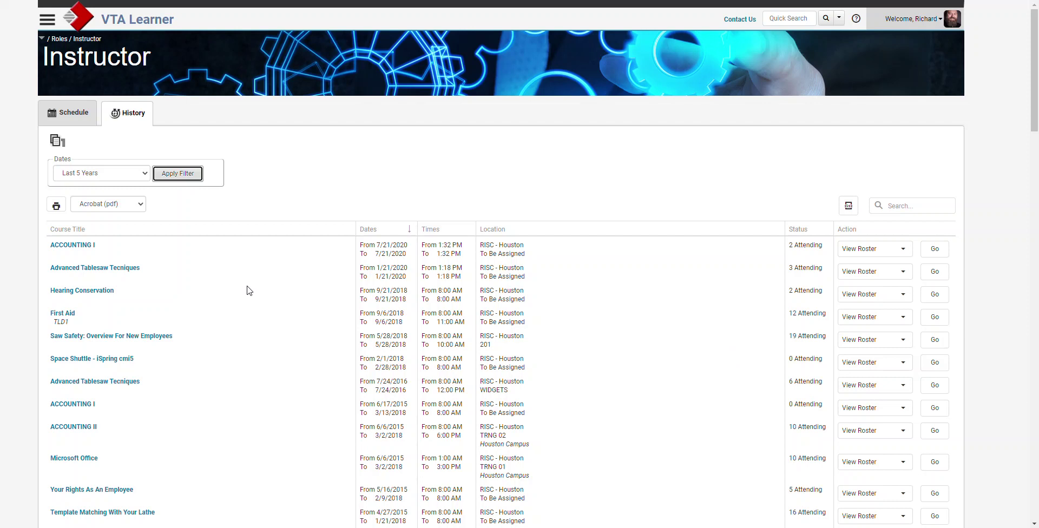
click(935, 251)
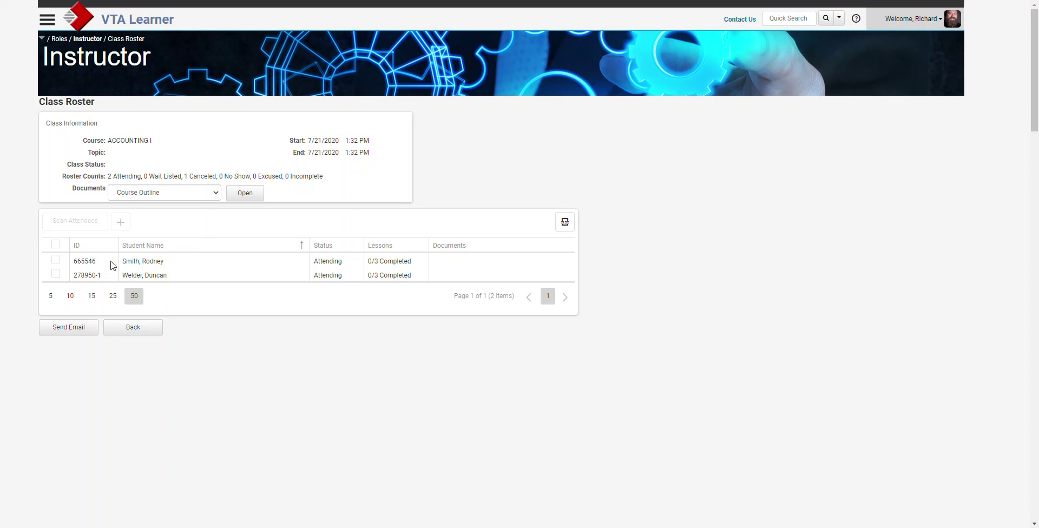
Clear the highlight on the student rows and return to the Instructor page's Schedule tab.
double_click(123, 224)
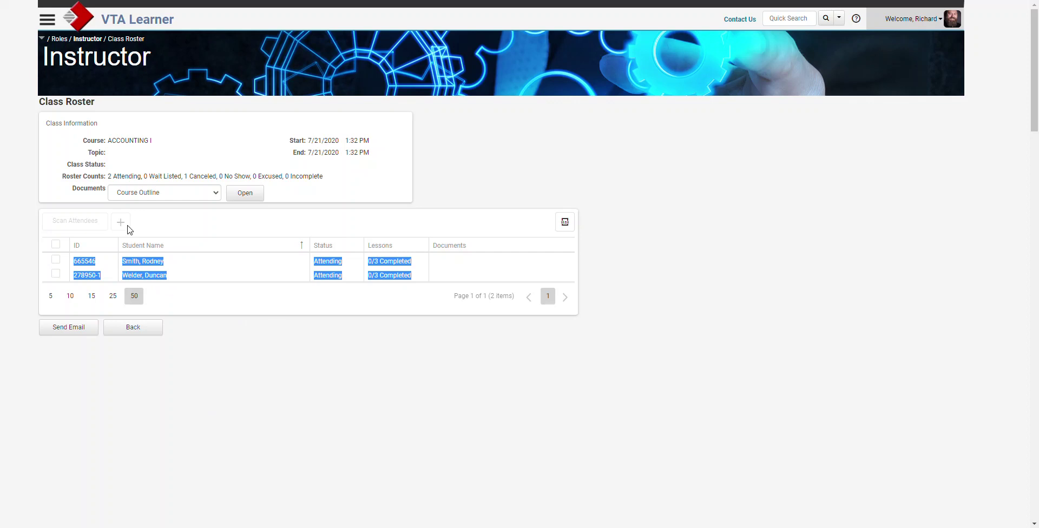
click(222, 279)
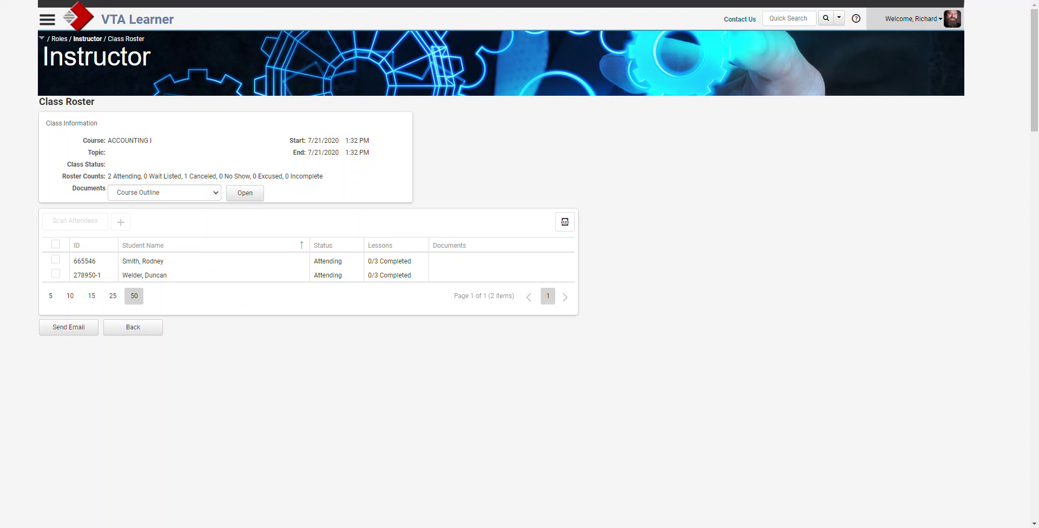
click(88, 39)
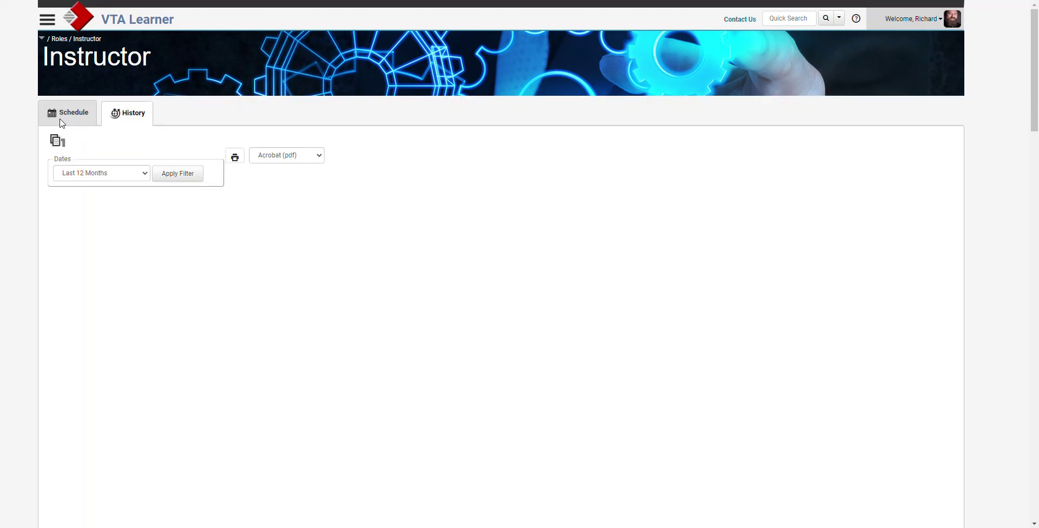
click(61, 123)
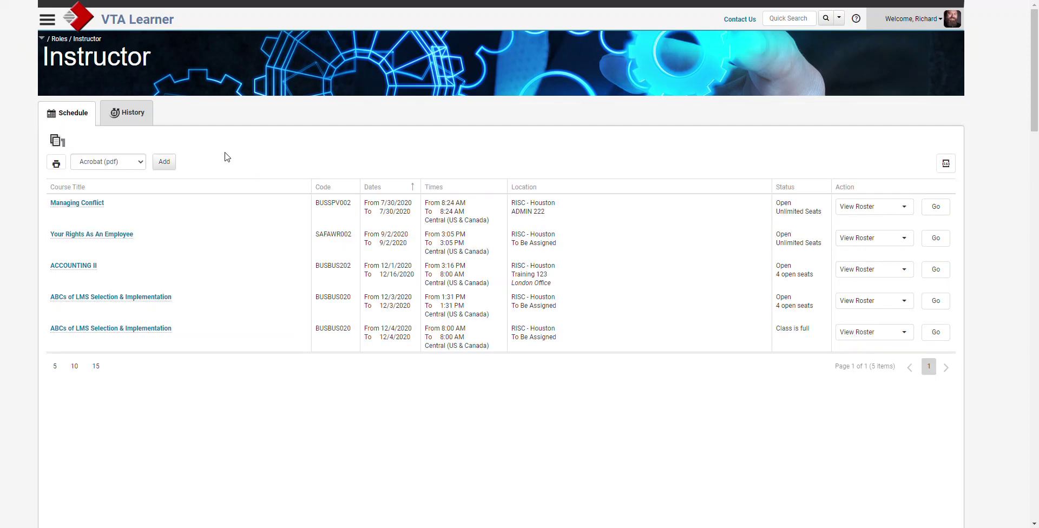
Add a new class with course ACCOUNTING II and room Room 201.
click(165, 163)
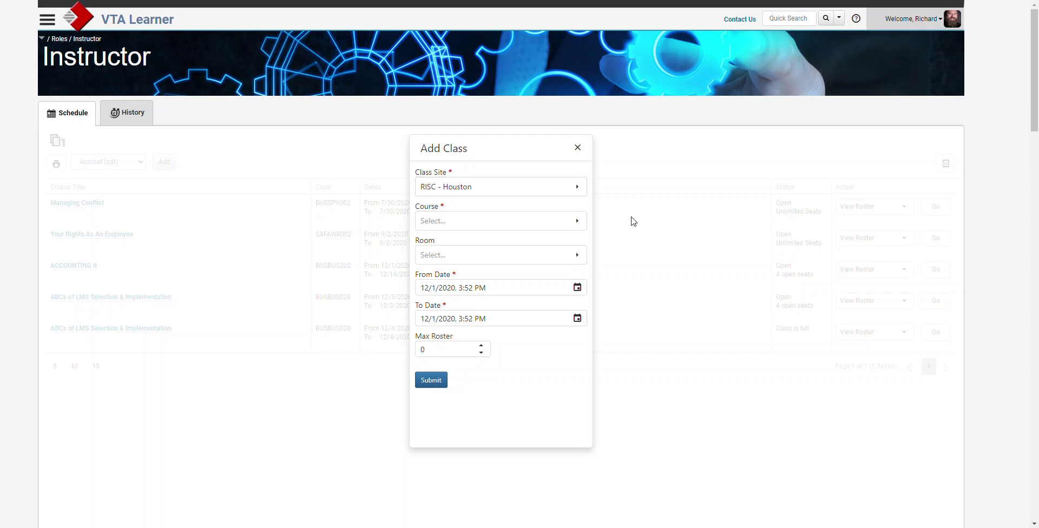
click(579, 224)
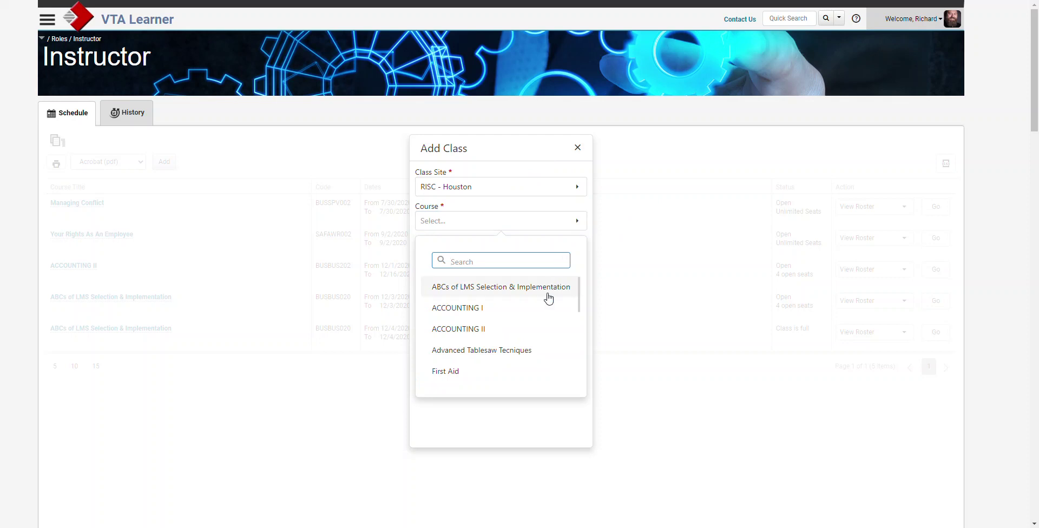
scroll(532, 315, down, 5)
scroll(532, 314, down, 2)
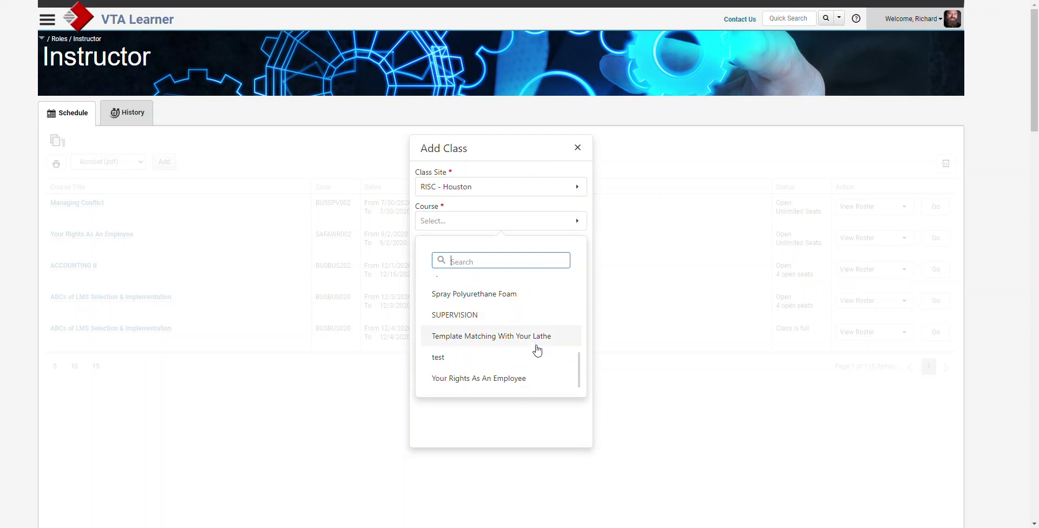
scroll(499, 347, up, 5)
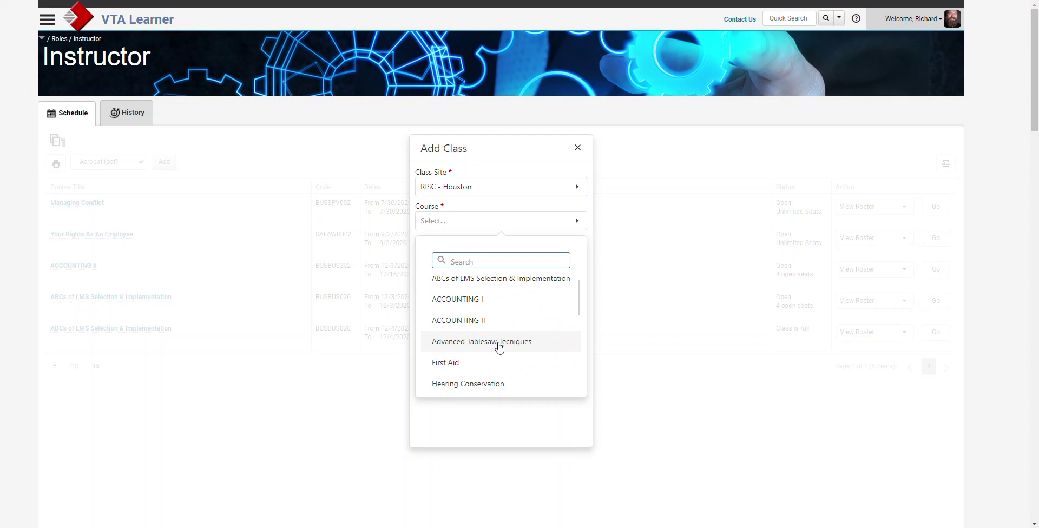
click(476, 320)
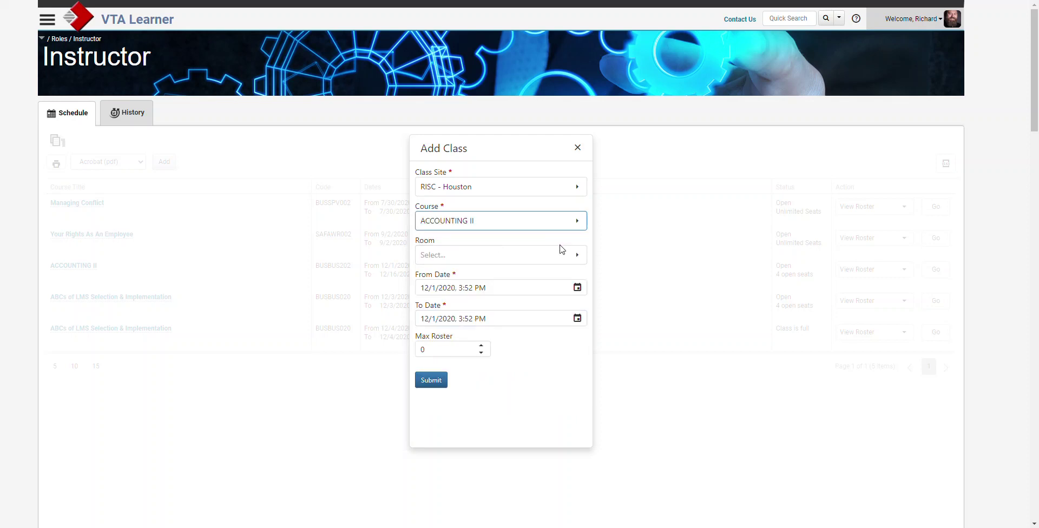
click(576, 259)
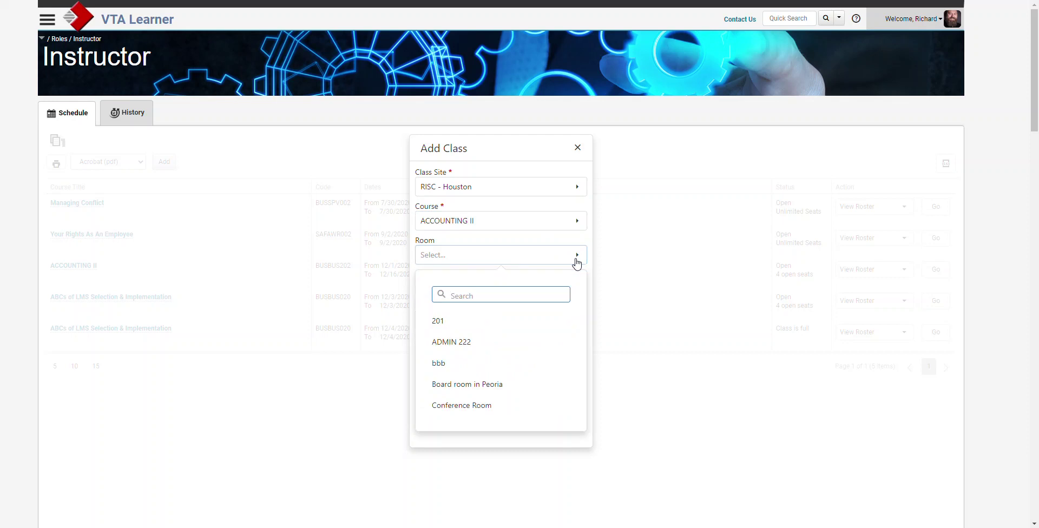
scroll(521, 331, down, 3)
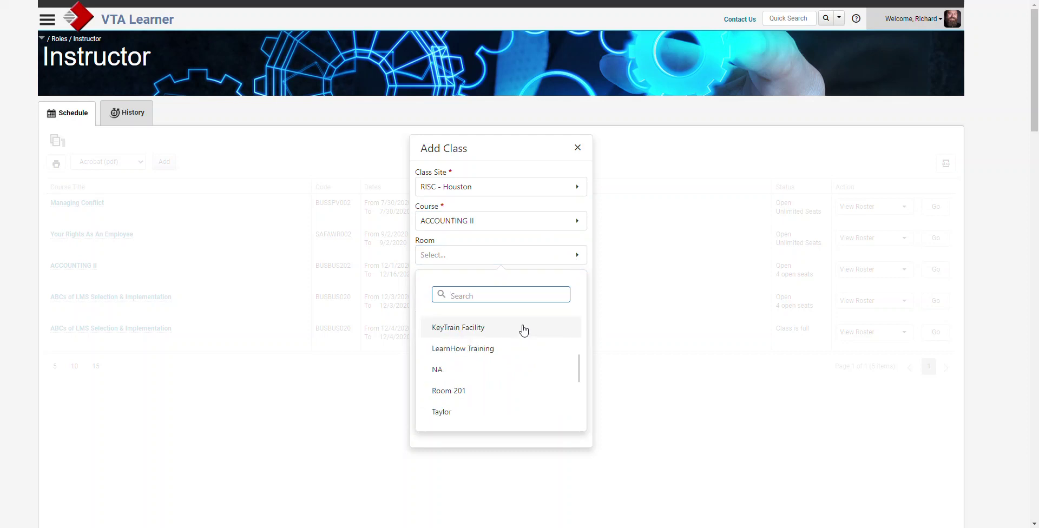
click(453, 403)
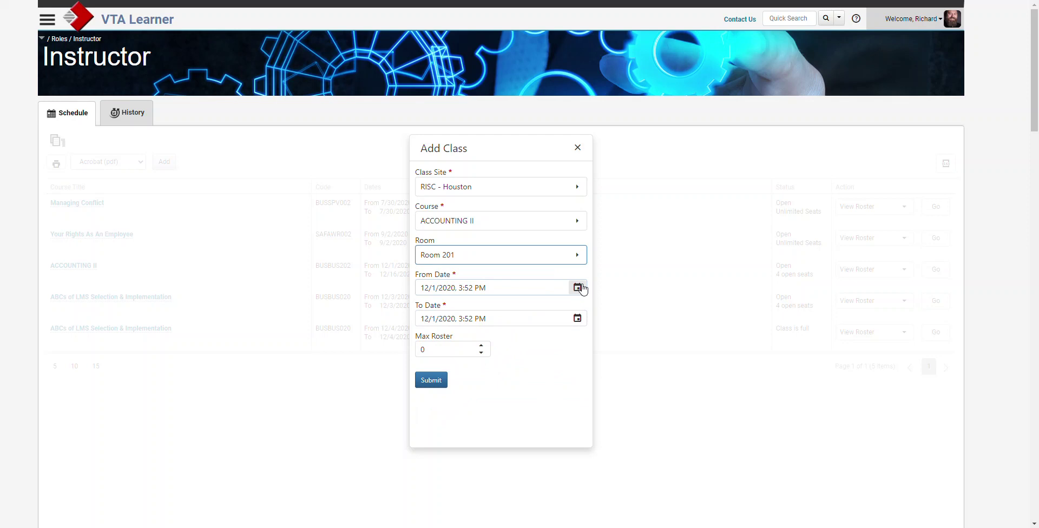
Set the class start to 12/3/2020, 8:00 AM.
click(577, 288)
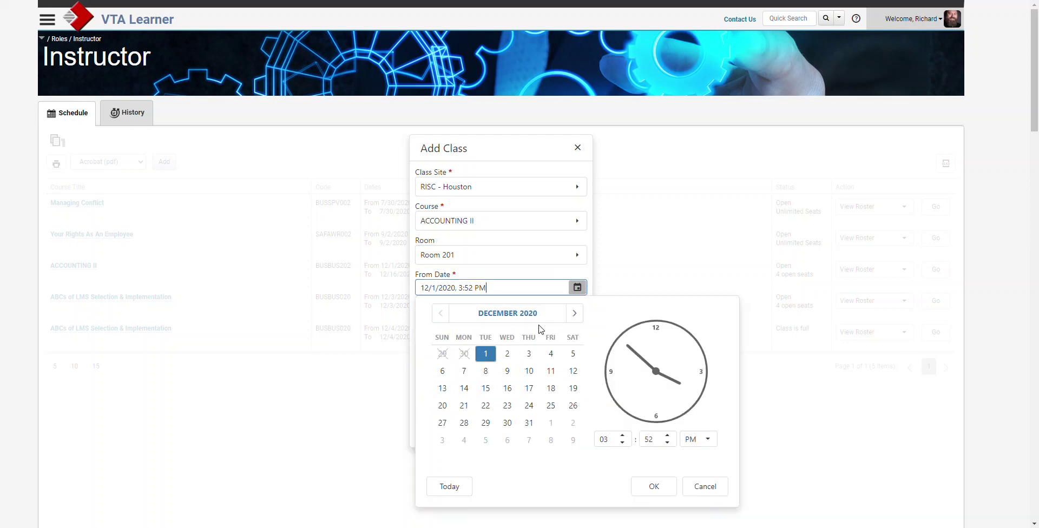
click(530, 356)
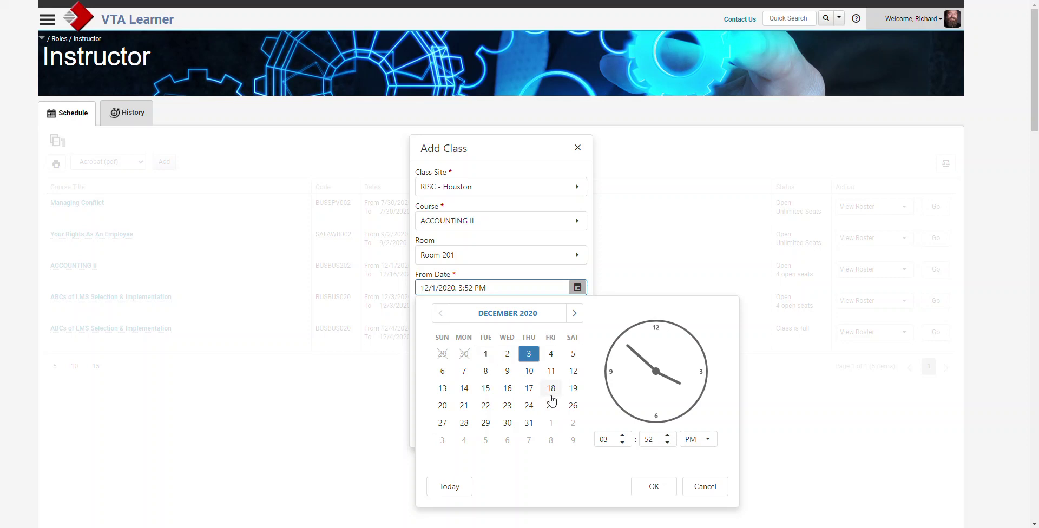
click(601, 435)
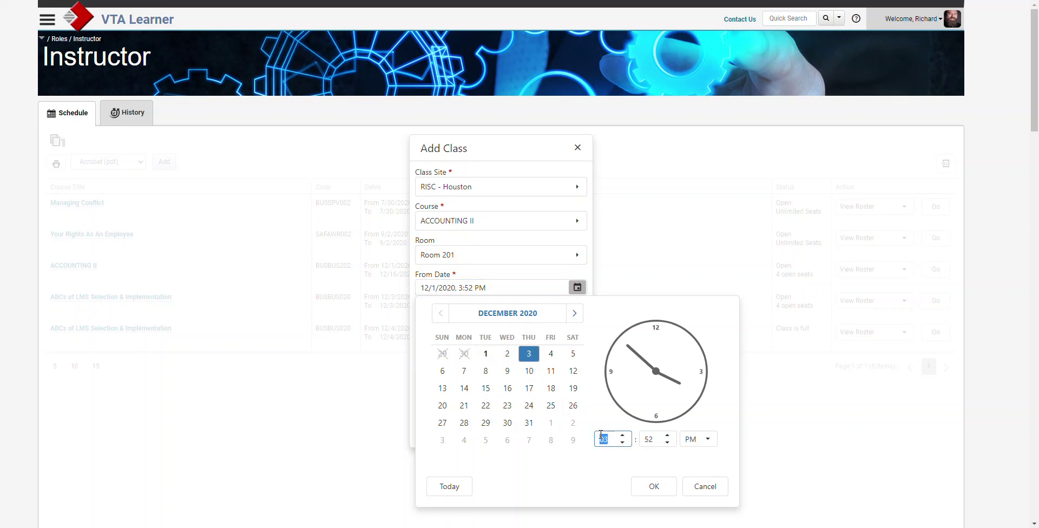
text(08)
key(Tab)
text(00)
key(Tab)
key(a)
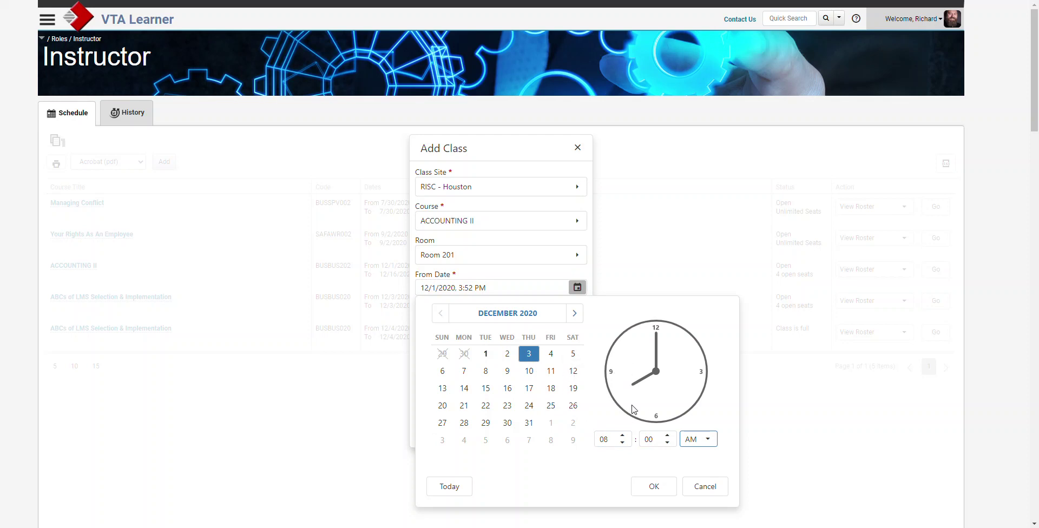
click(657, 486)
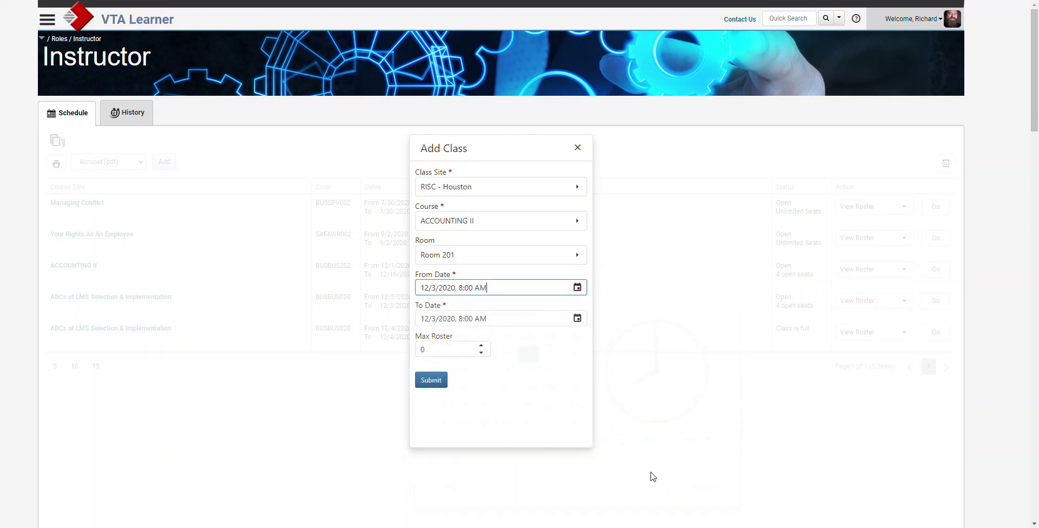
Set the class end to 12/4/2020, 5:00 PM.
click(578, 319)
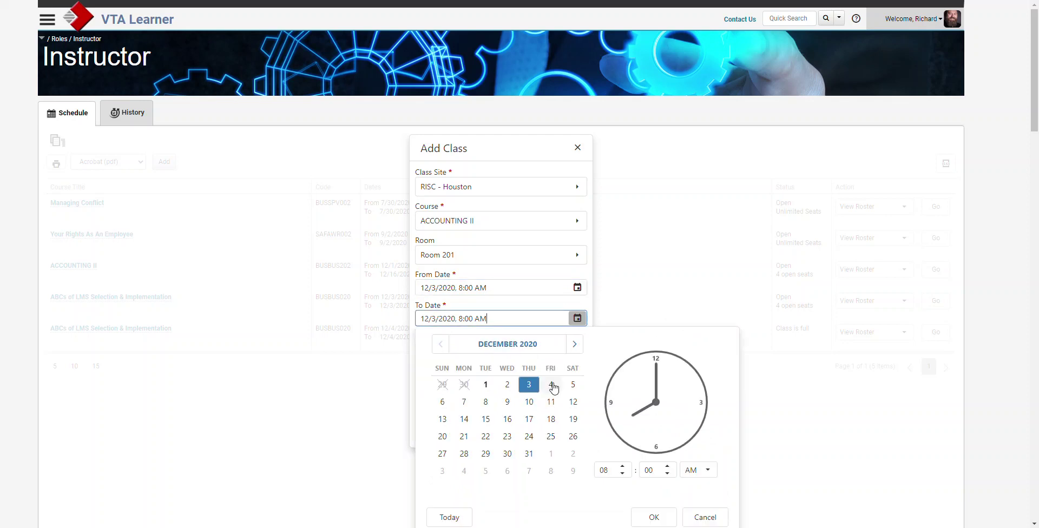
click(551, 384)
click(599, 470)
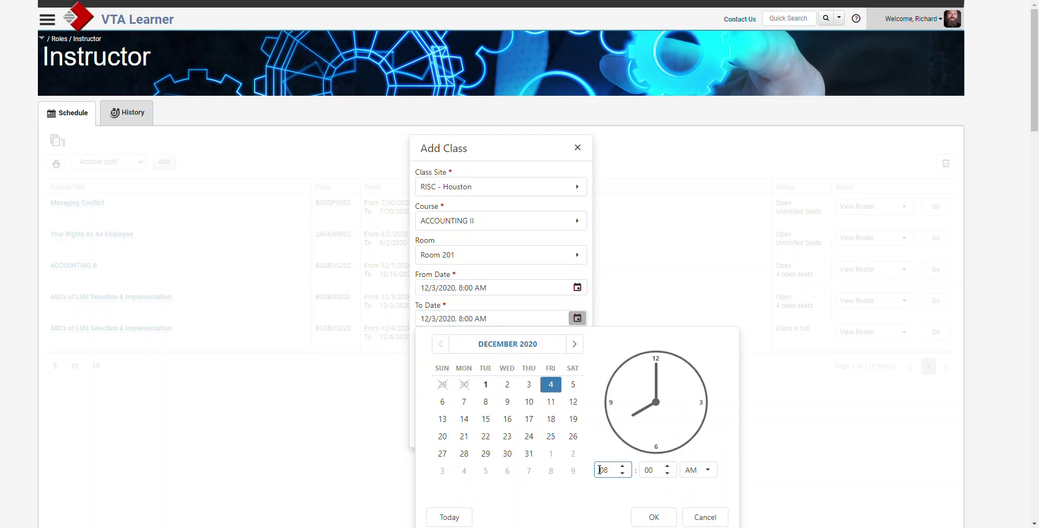
text(05)
key(Tab)
key(Tab)
key(p)
click(653, 517)
Raise Max Roster to 5 and submit the new ACCOUNTING II class.
click(480, 346)
click(480, 346)
click(481, 346)
click(481, 346)
click(481, 346)
click(431, 381)
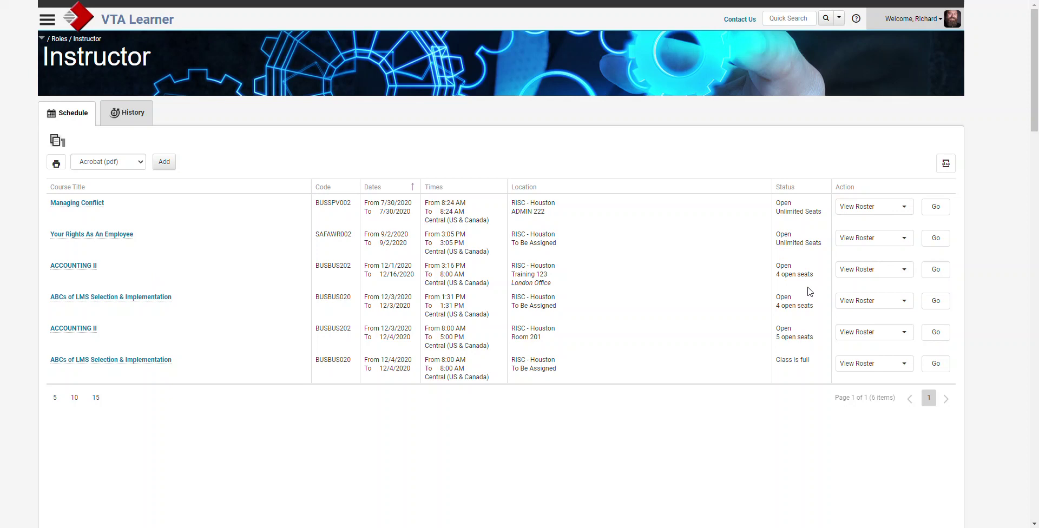
Open the Action choices on the 12/1–12/16 ACCOUNTING II row, keeping View Roster.
click(905, 272)
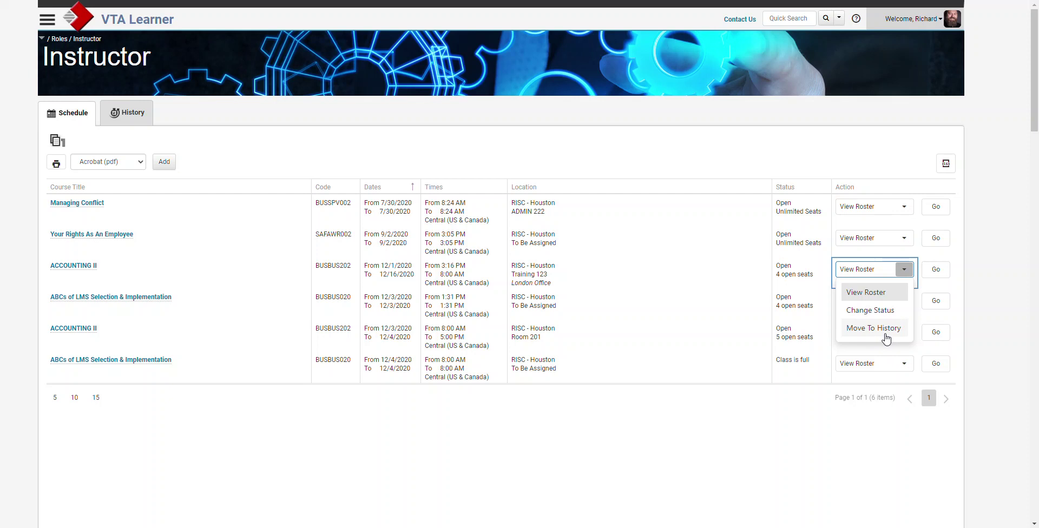
Run View Roster for the 12/1–12/16/2020 ACCOUNTING II class.
click(936, 274)
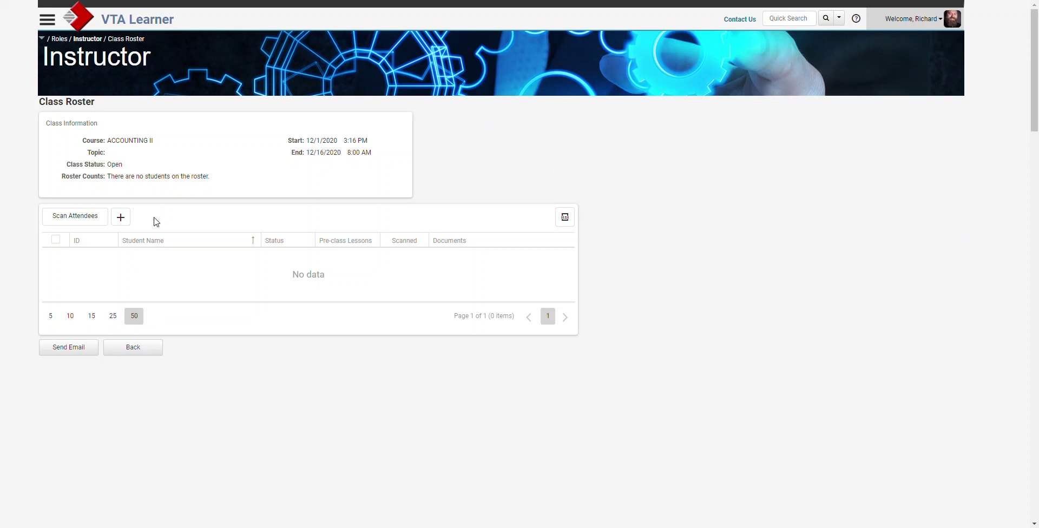
Find two students by name search, add each to the roster, then close Add To Roster.
click(121, 217)
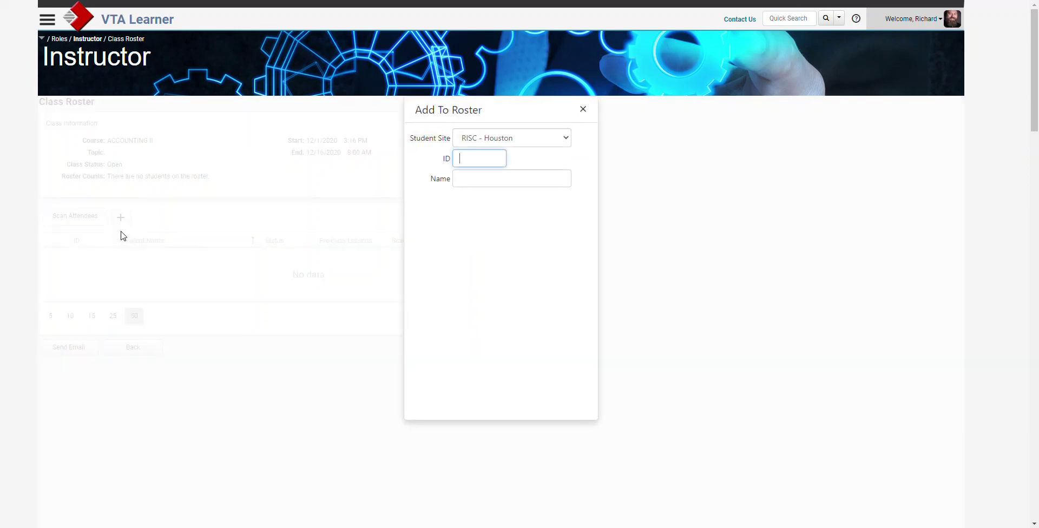
click(485, 182)
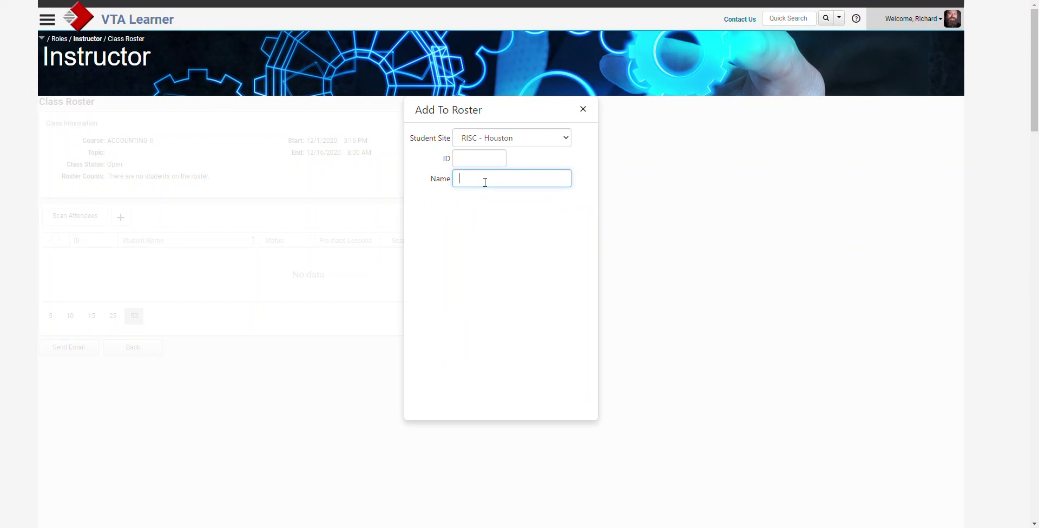
text(boss)
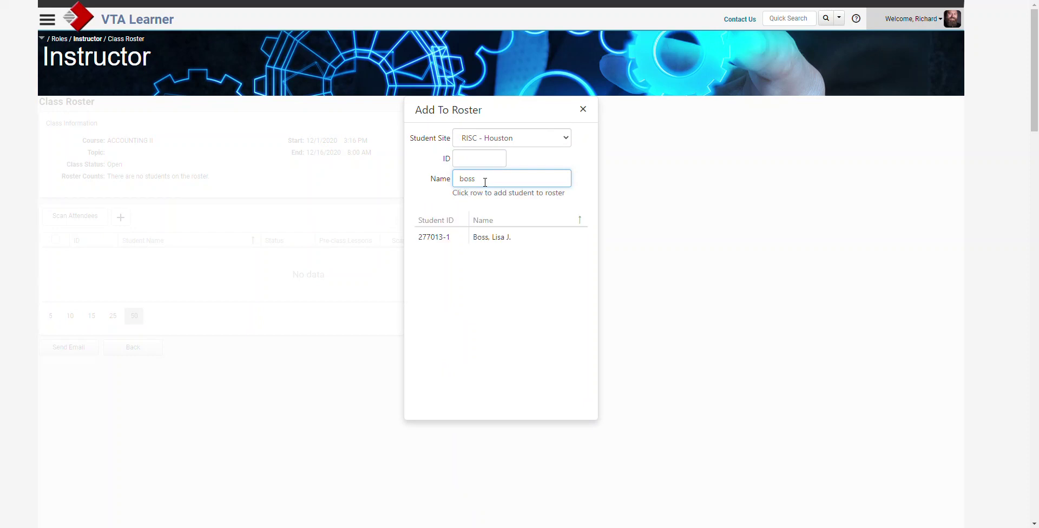
click(482, 237)
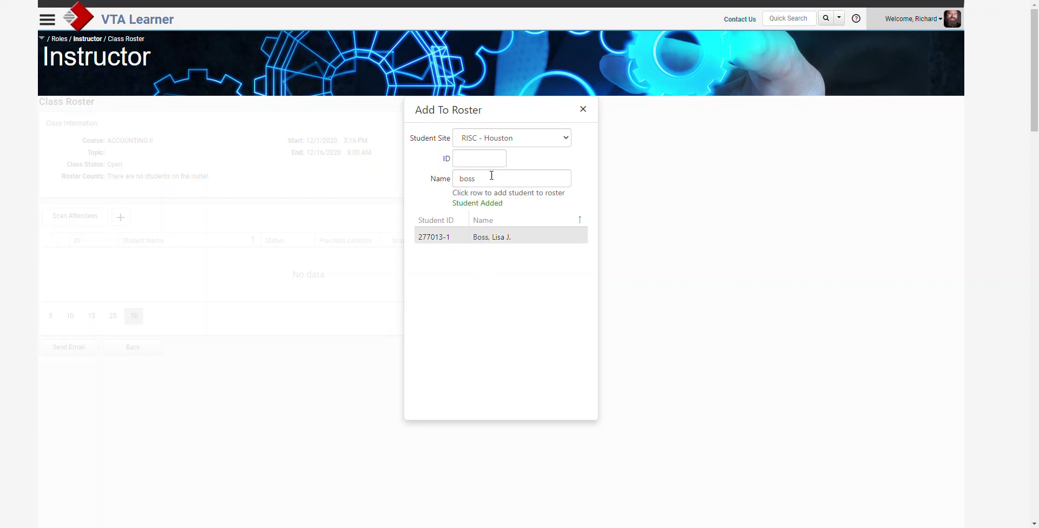
double_click(466, 179)
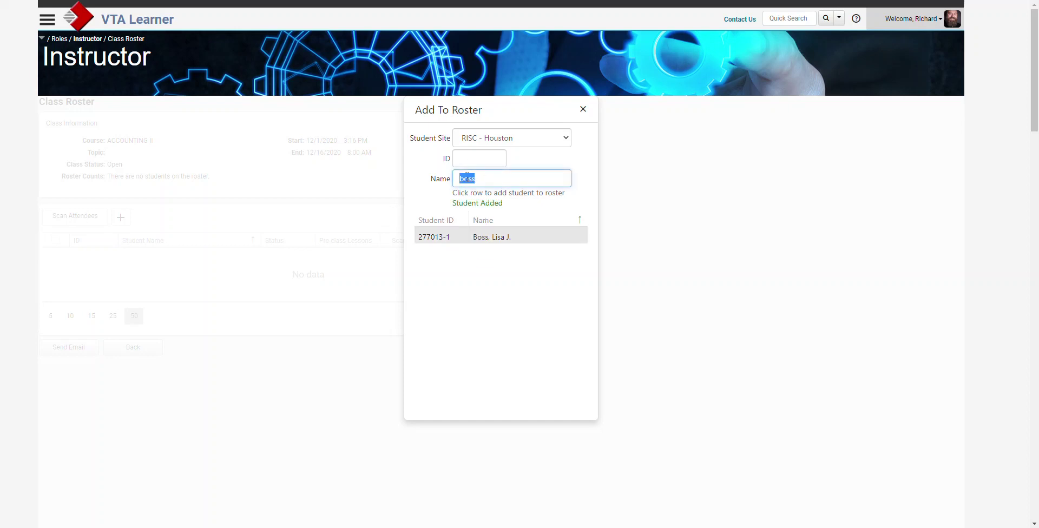
text(peti)
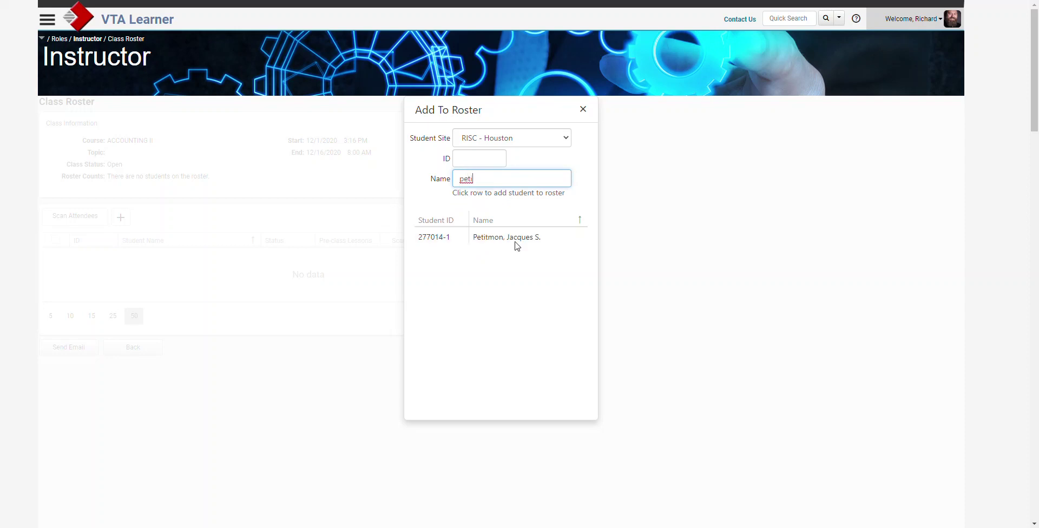
click(515, 242)
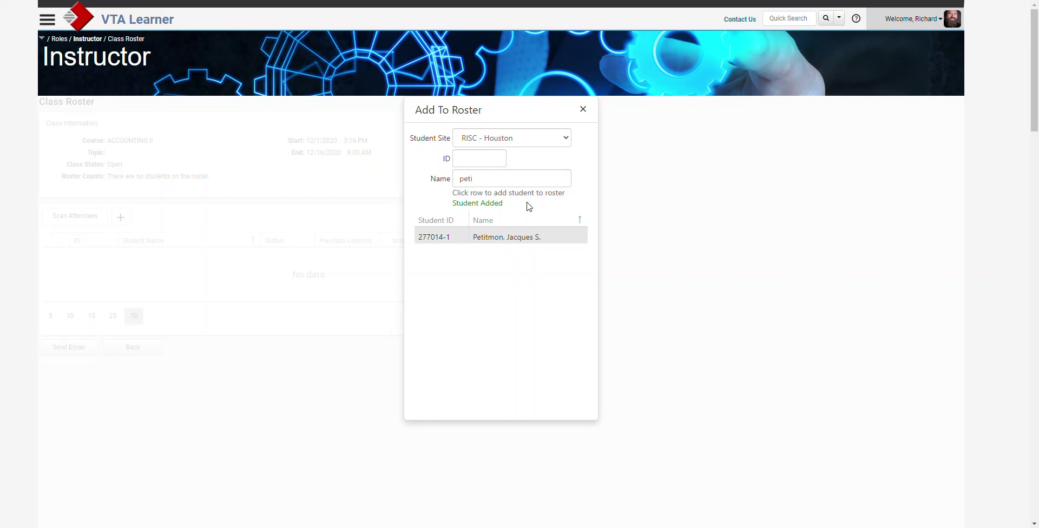
click(583, 110)
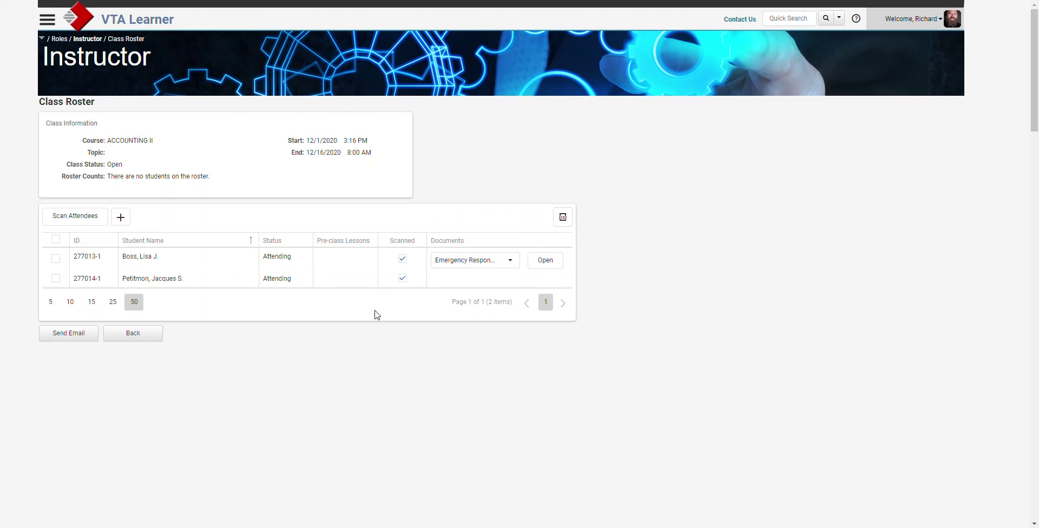
Check the first student's Documents list without changing it, then start Scan Attendees.
click(510, 261)
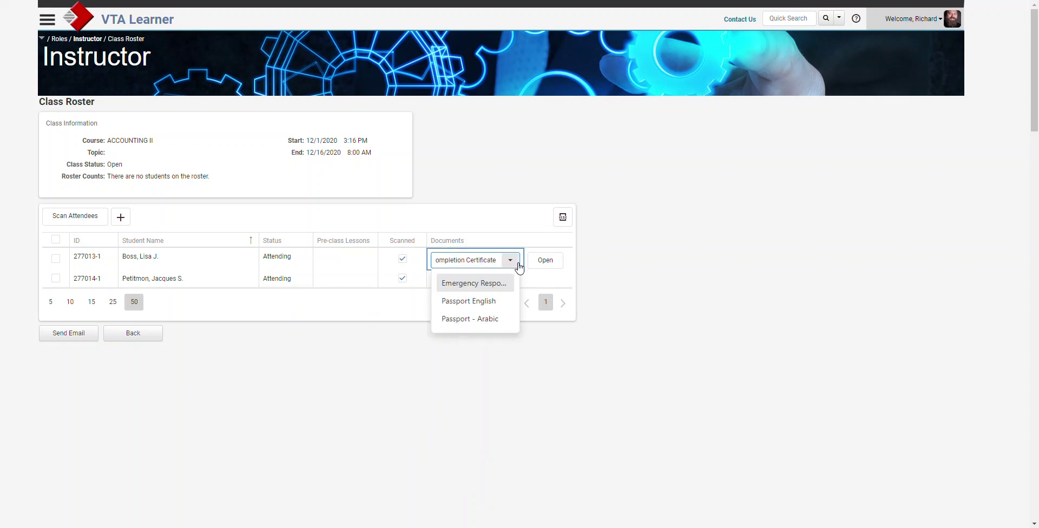
click(515, 262)
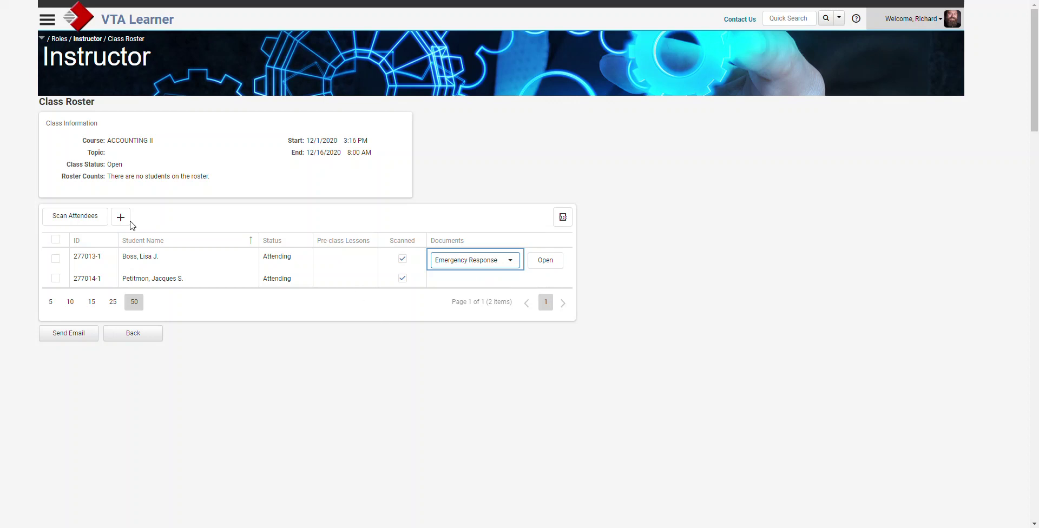
click(73, 217)
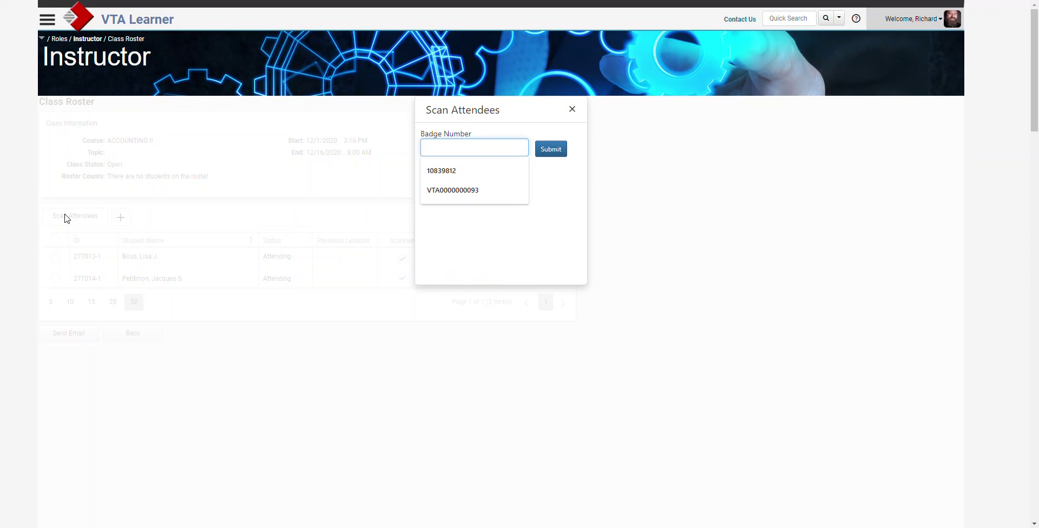
Scan a student's badge number with Auto-add students to roster enabled, then close scanning.
key(Return)
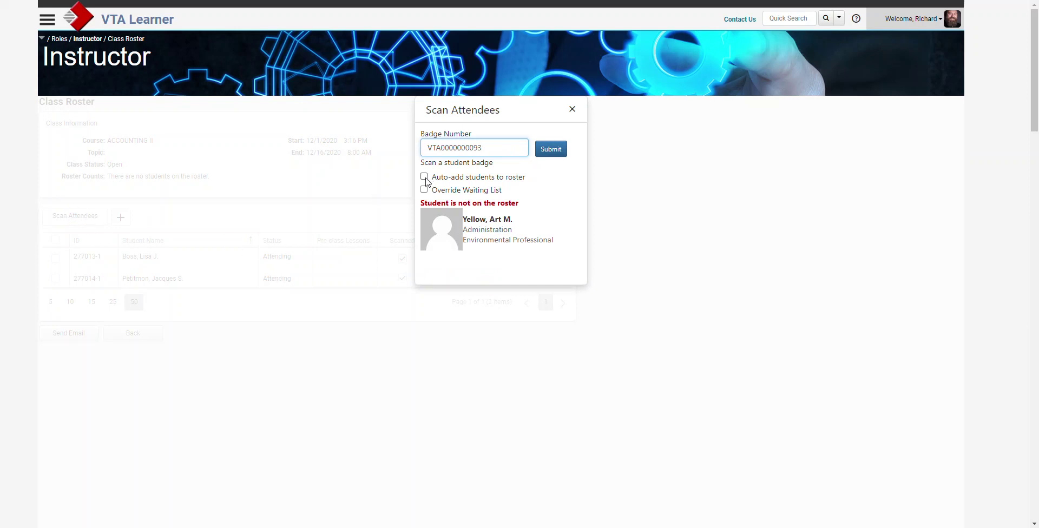
click(563, 156)
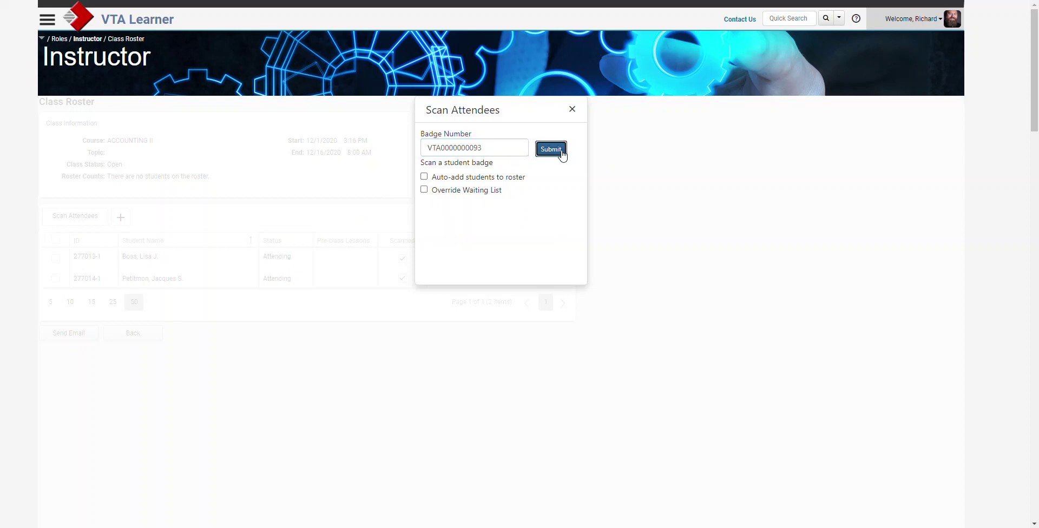
click(425, 176)
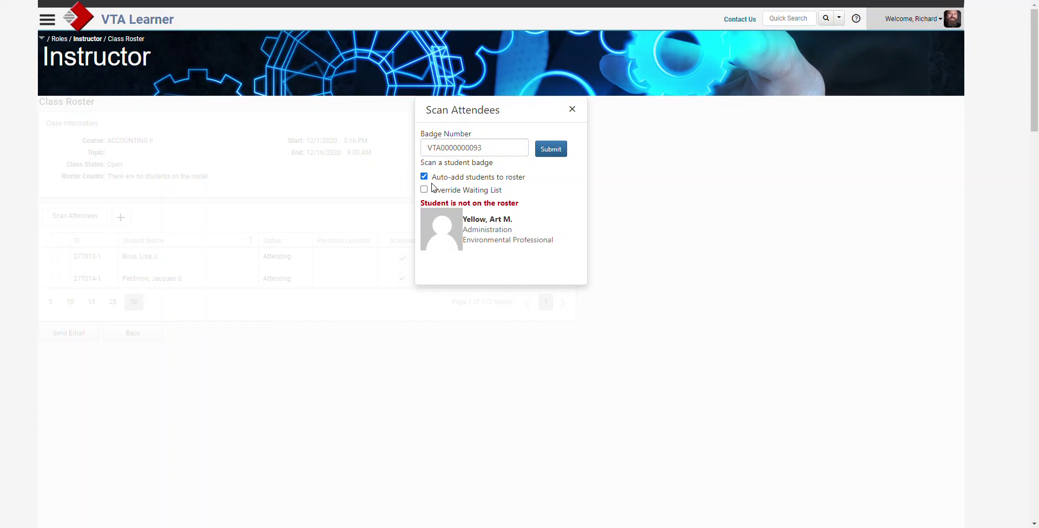
click(551, 151)
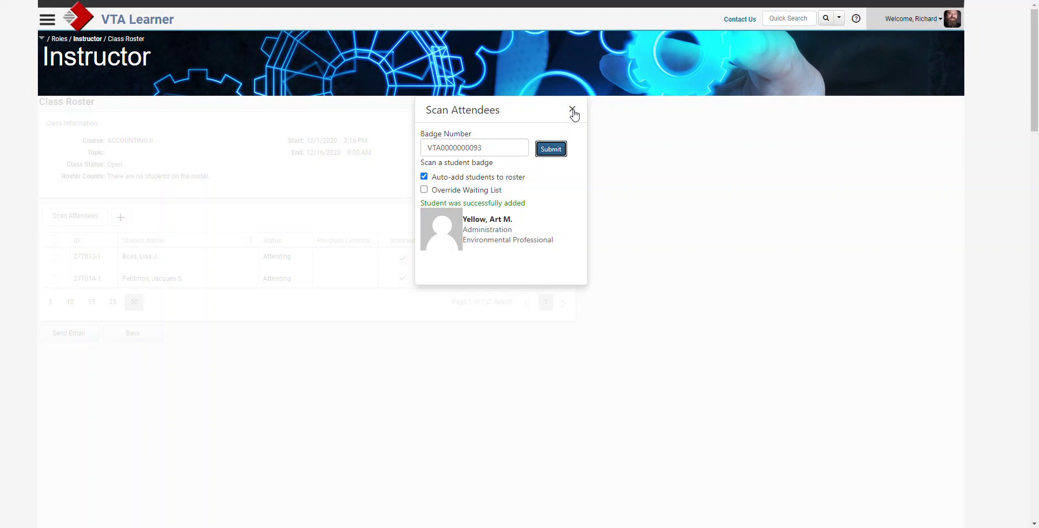
click(572, 111)
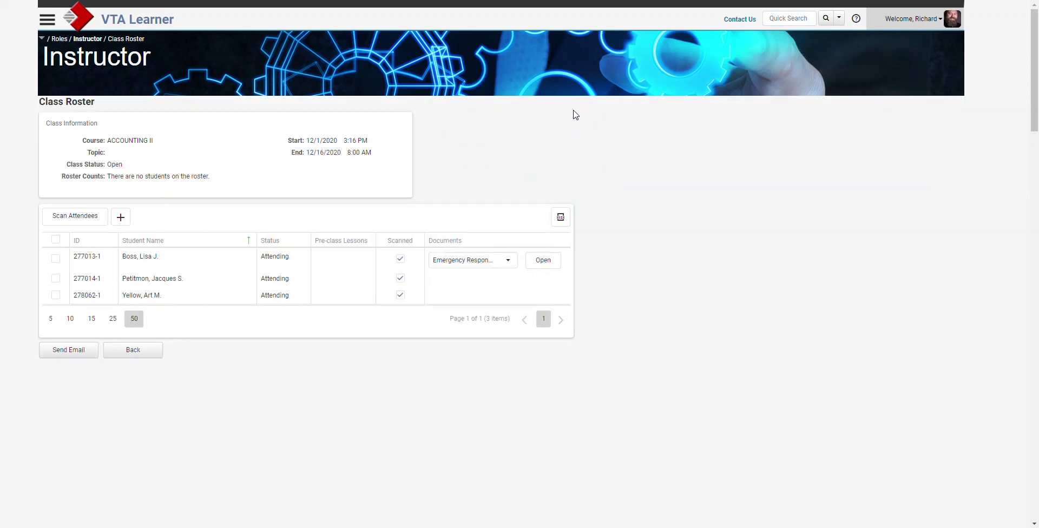